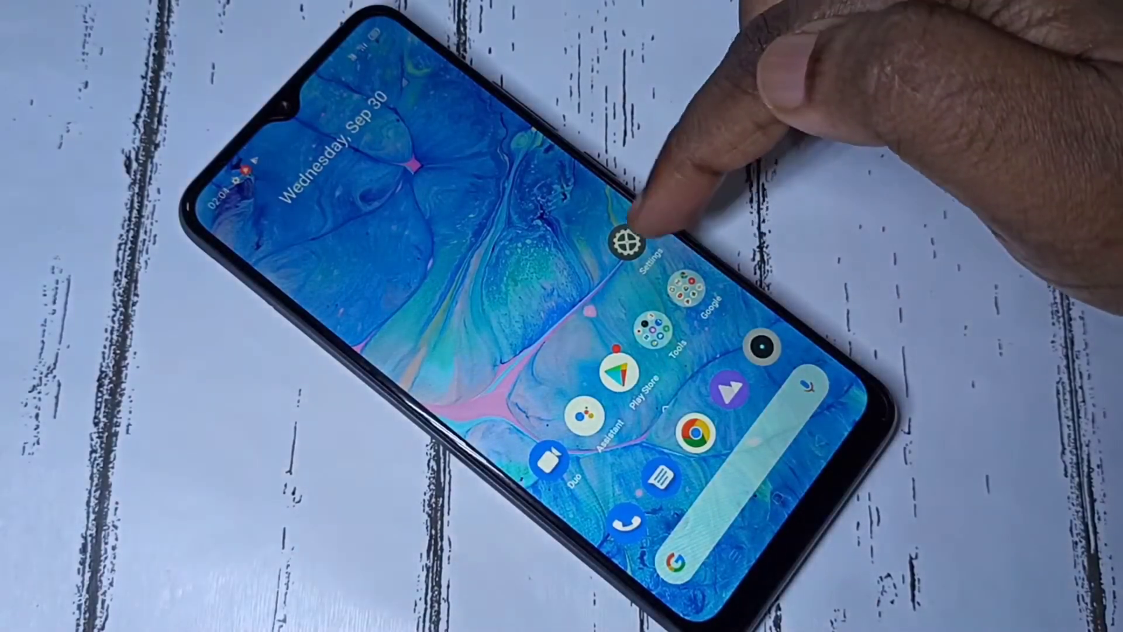
Launch the Settings app from the realme home screen
left_click(627, 243)
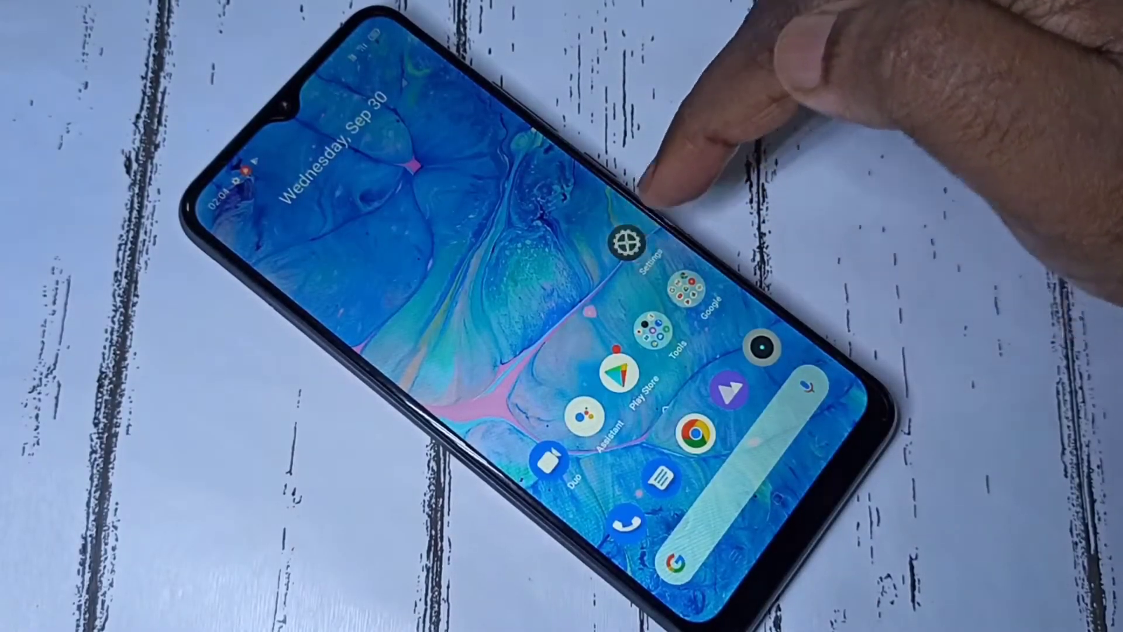
scroll(615, 294, "down", 5)
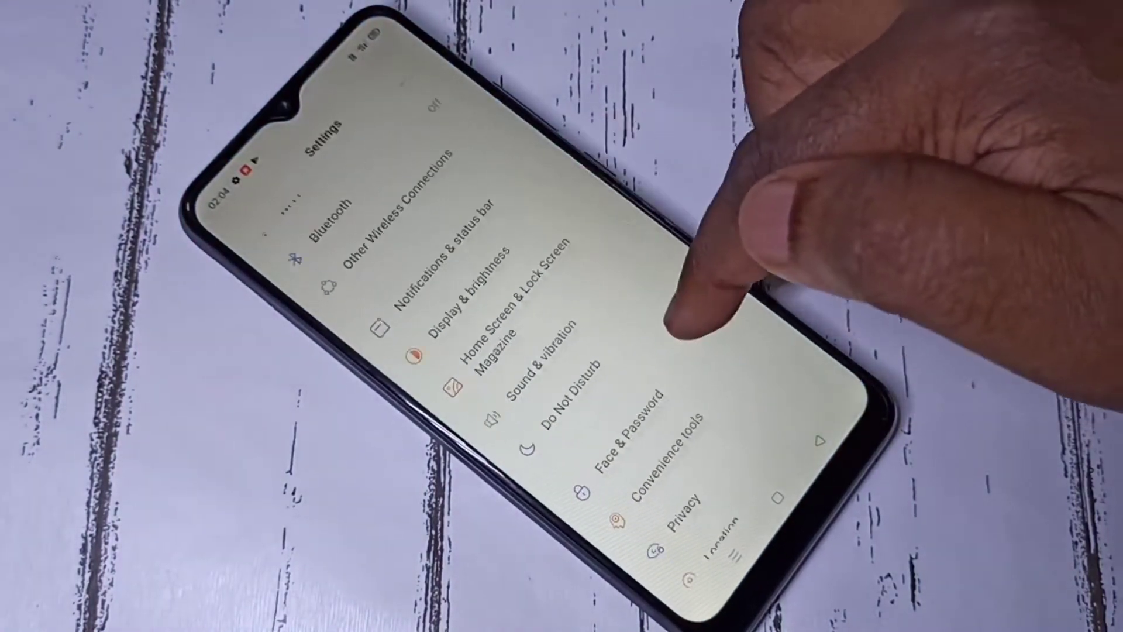
scroll(675, 303, "down", 5)
scroll(513, 189, "down", 3)
scroll(487, 202, "down", 2)
scroll(535, 232, "down", 3)
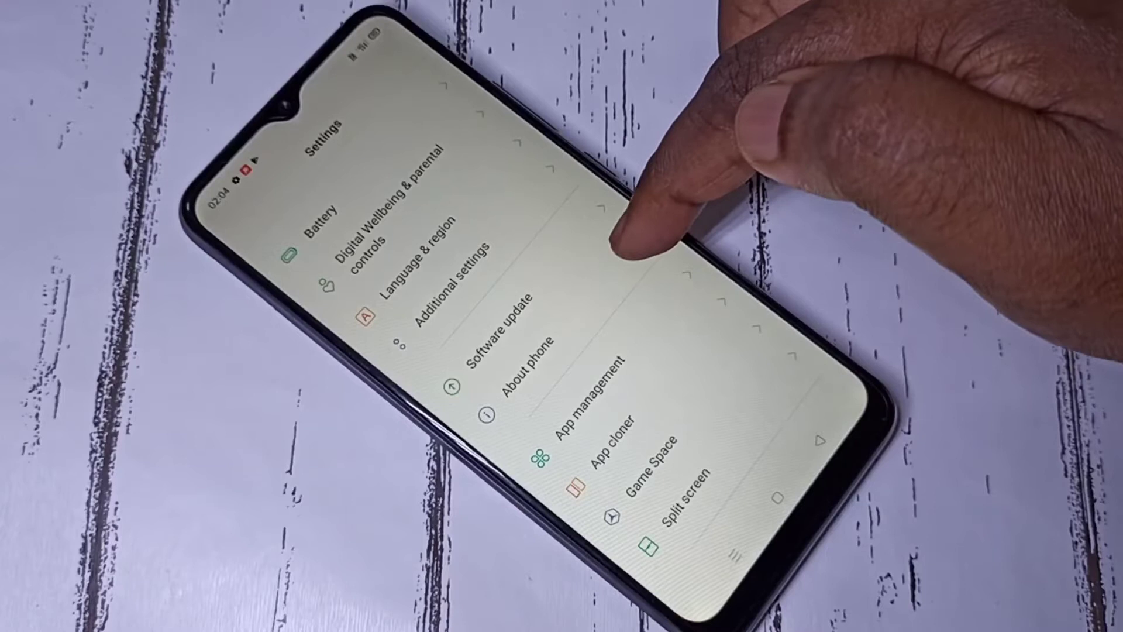
Under About phone > Version, tap Build number until 'You are now a developer' appears
left_click(614, 257)
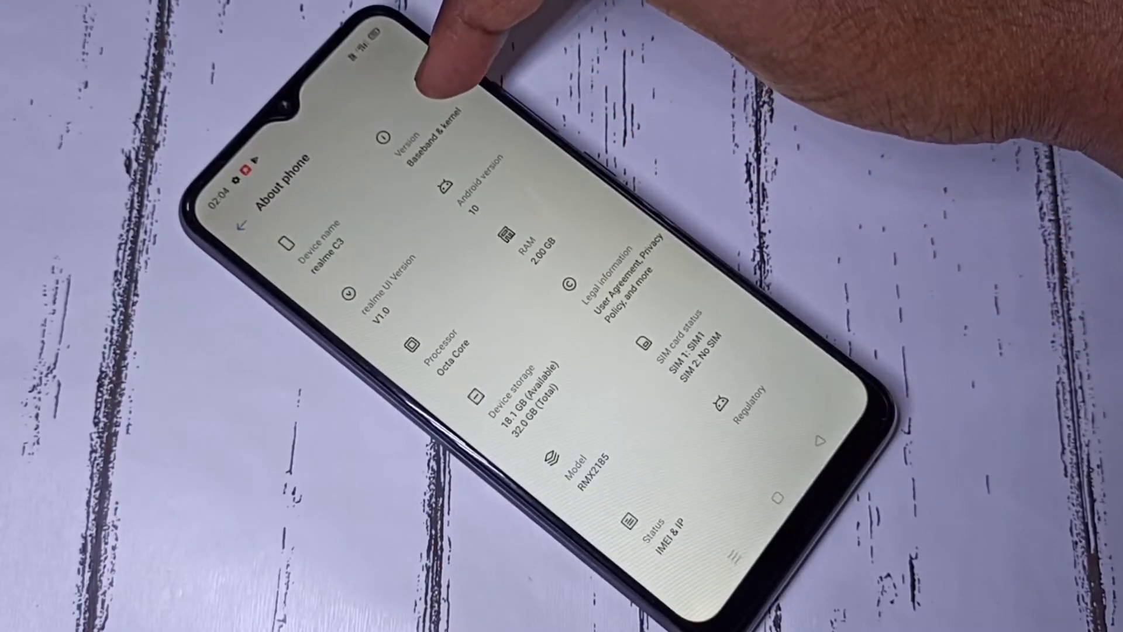
left_click(417, 132)
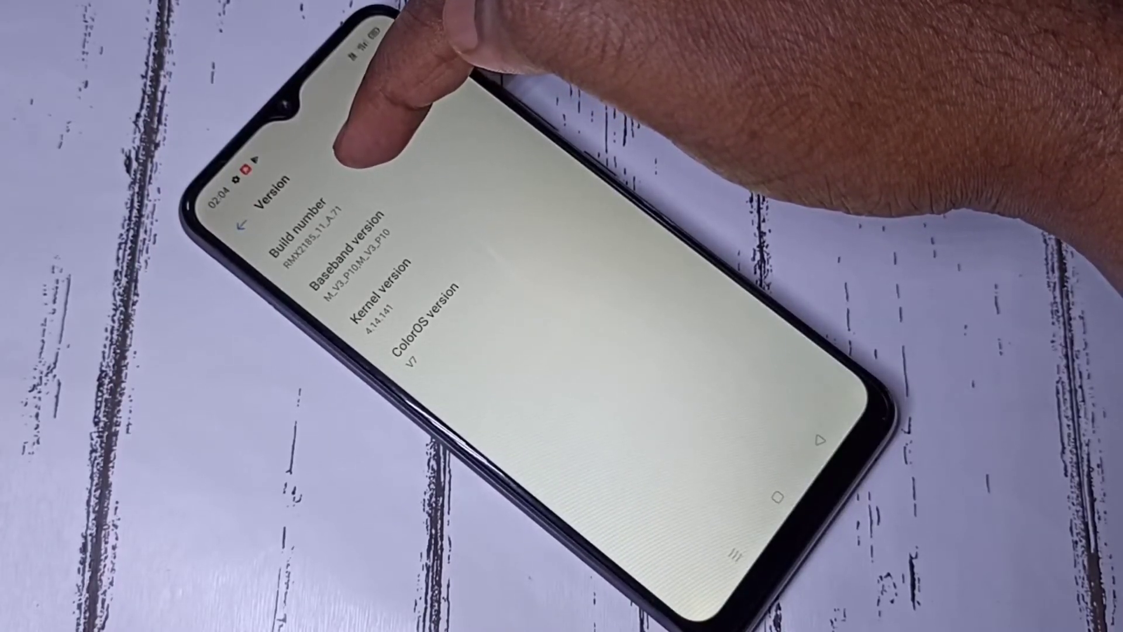
left_click(356, 145)
left_click(364, 123)
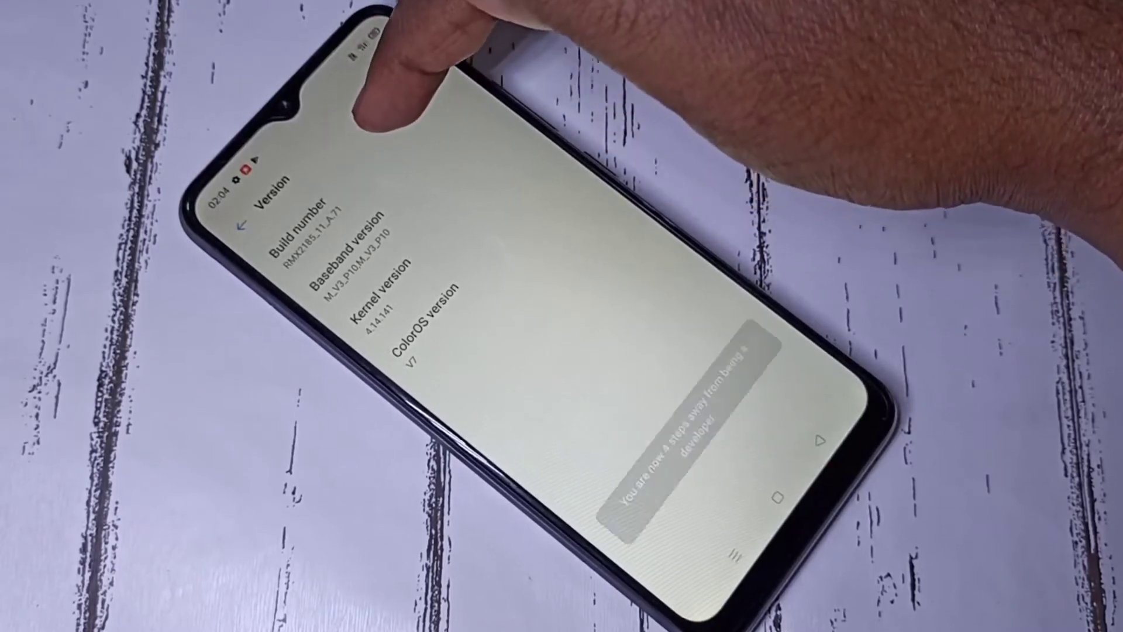
left_click(364, 123)
left_click(364, 123)
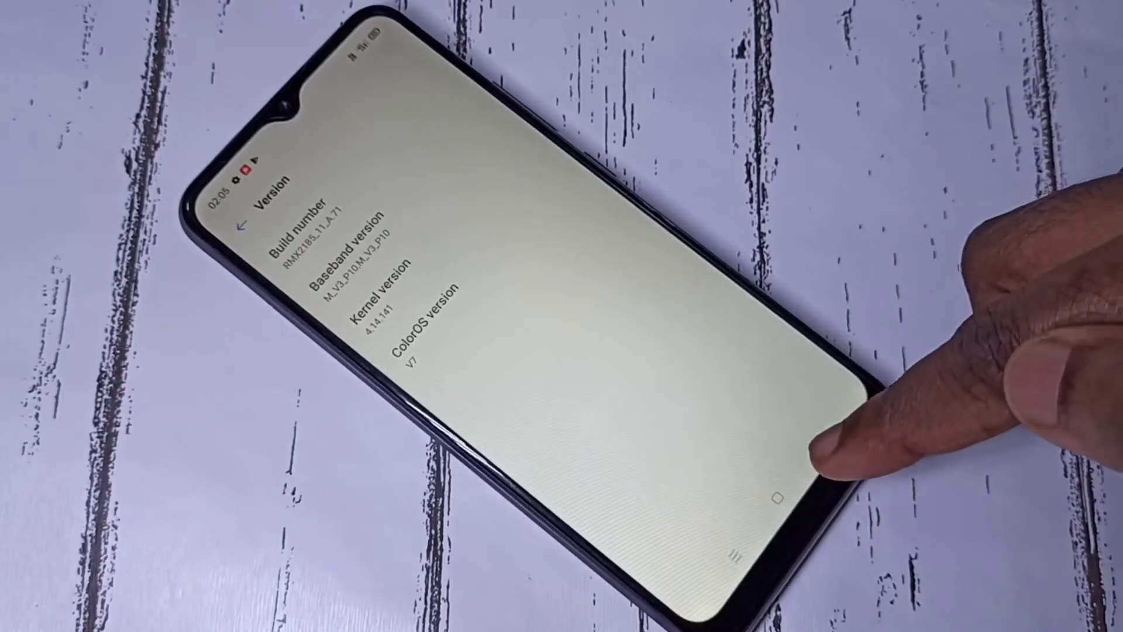
Go from the main Settings list through Additional settings into Developer options
left_click(821, 439)
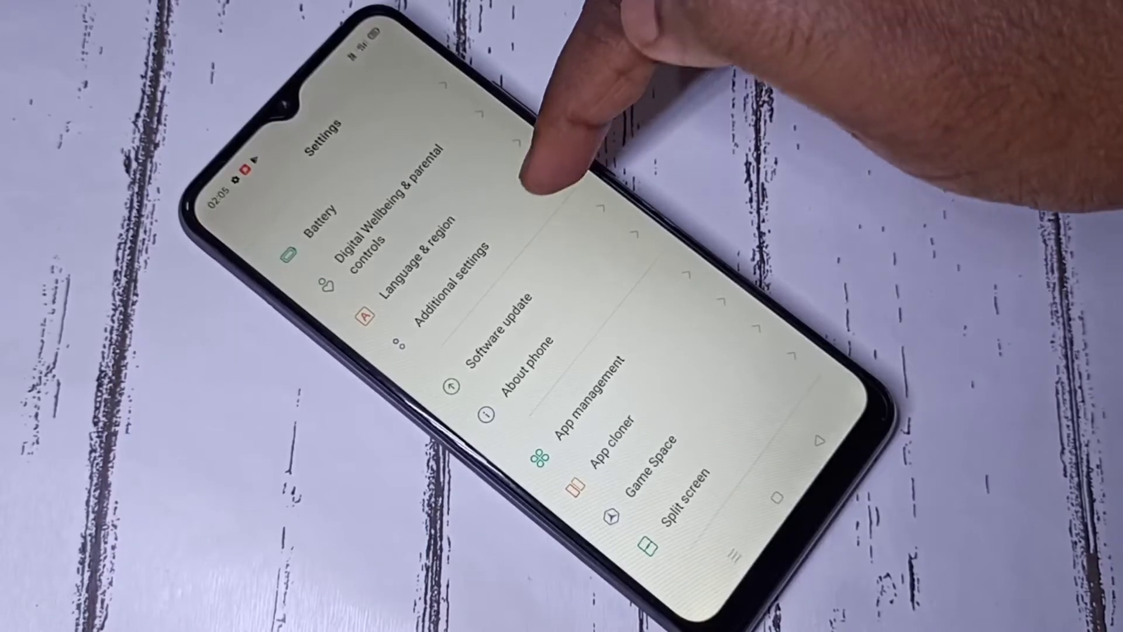
left_click(452, 283)
scroll(527, 334, "down", 5)
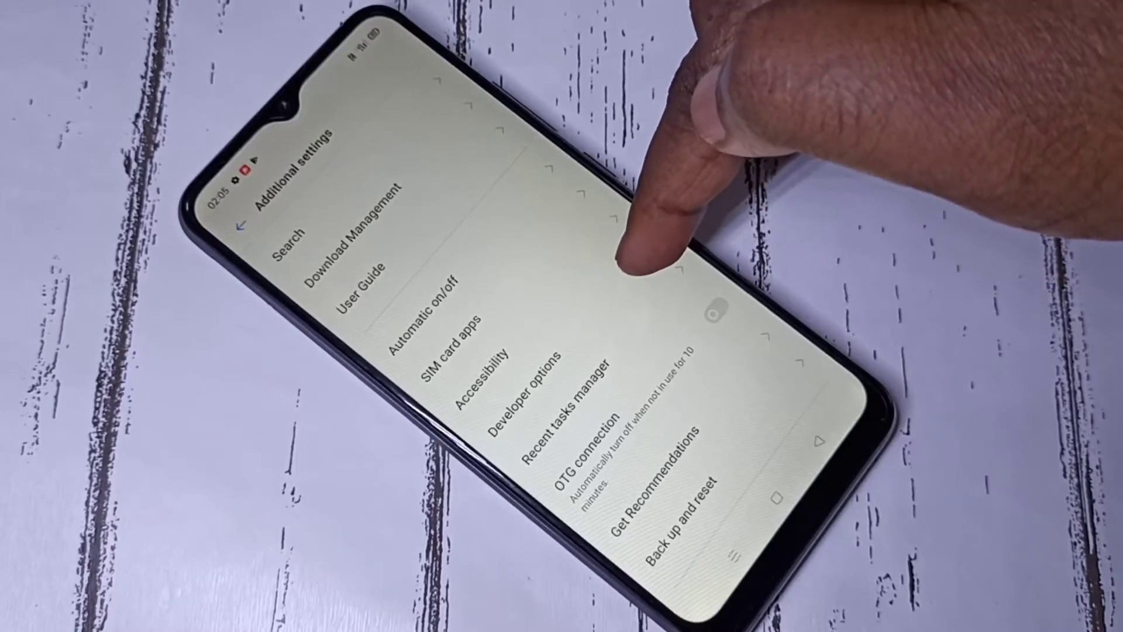
left_click(525, 394)
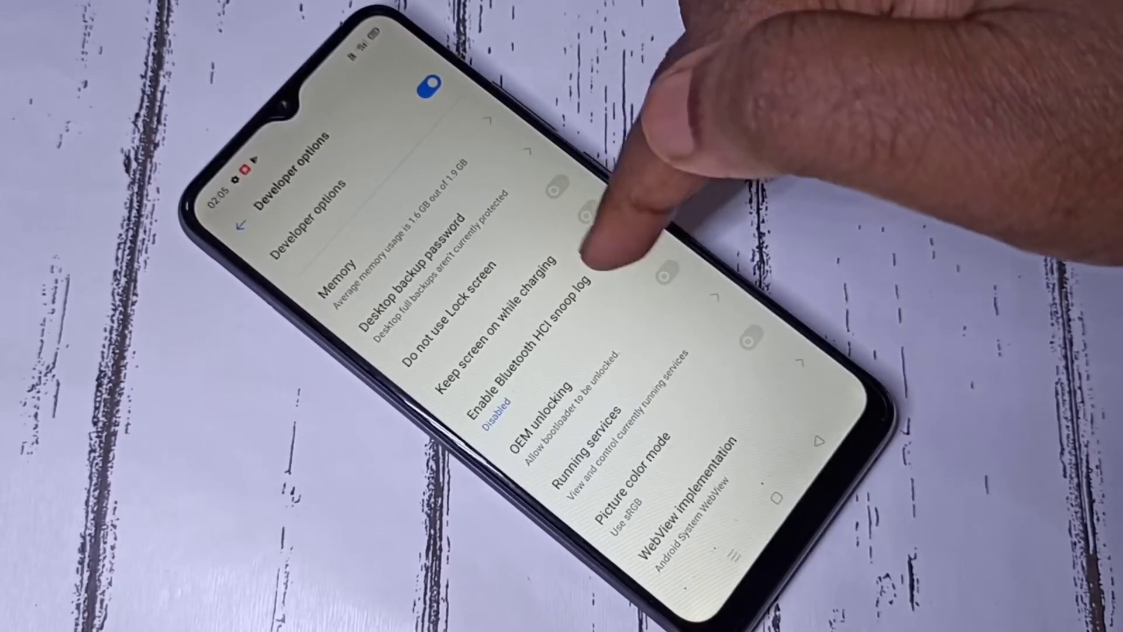
scroll(527, 334, "down", 5)
scroll(526, 333, "down", 2)
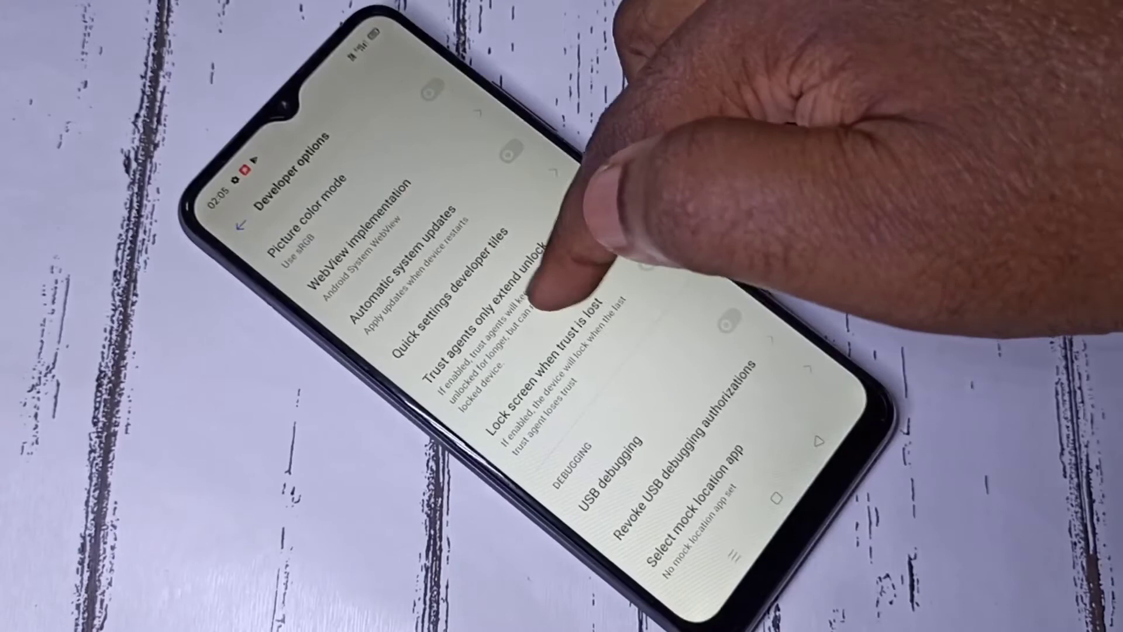
scroll(526, 333, "down", 2)
scroll(527, 334, "down", 1)
scroll(526, 333, "down", 1)
scroll(527, 334, "down", 1)
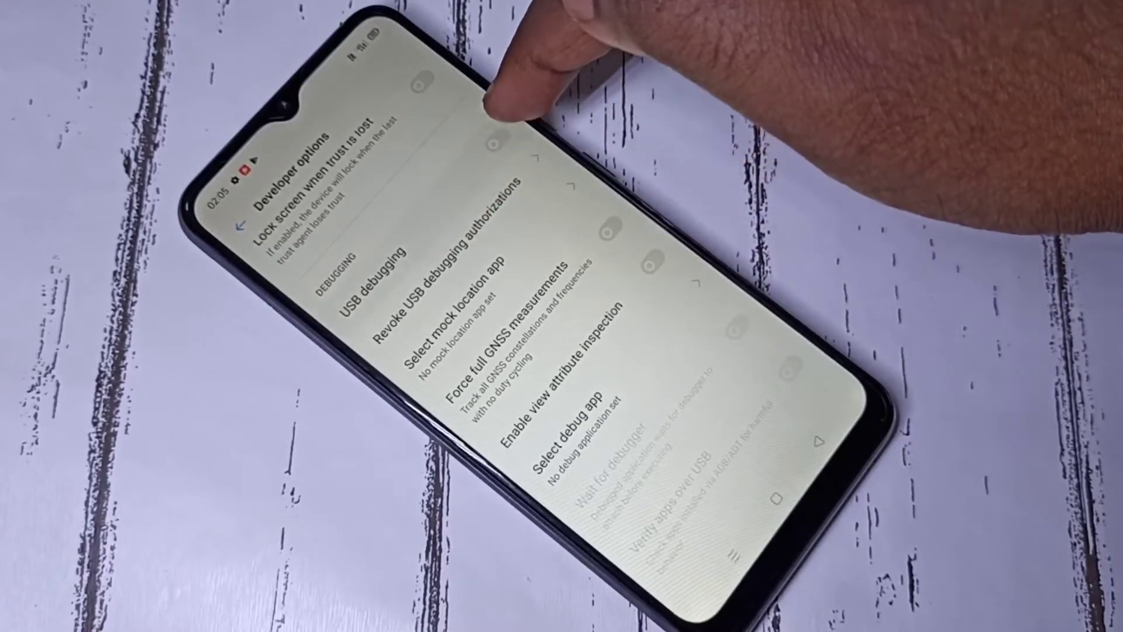
Enable USB debugging and confirm, turn it off again, then switch Developer options off
left_click(496, 140)
left_click(647, 284)
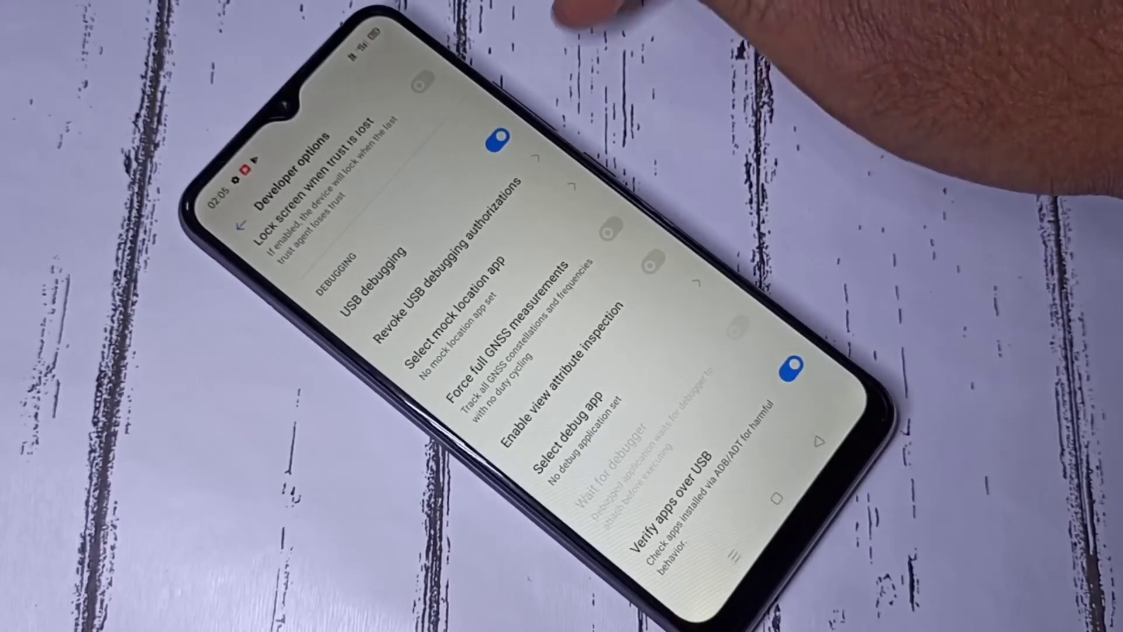
left_click(495, 141)
scroll(526, 334, "up", 10)
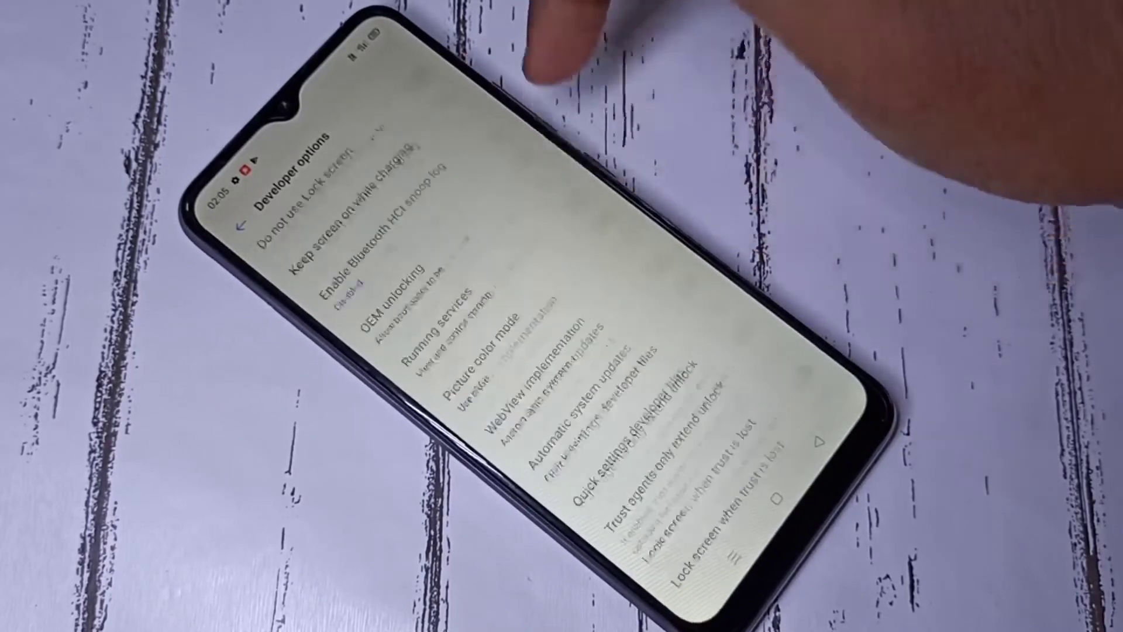
scroll(527, 334, "up", 3)
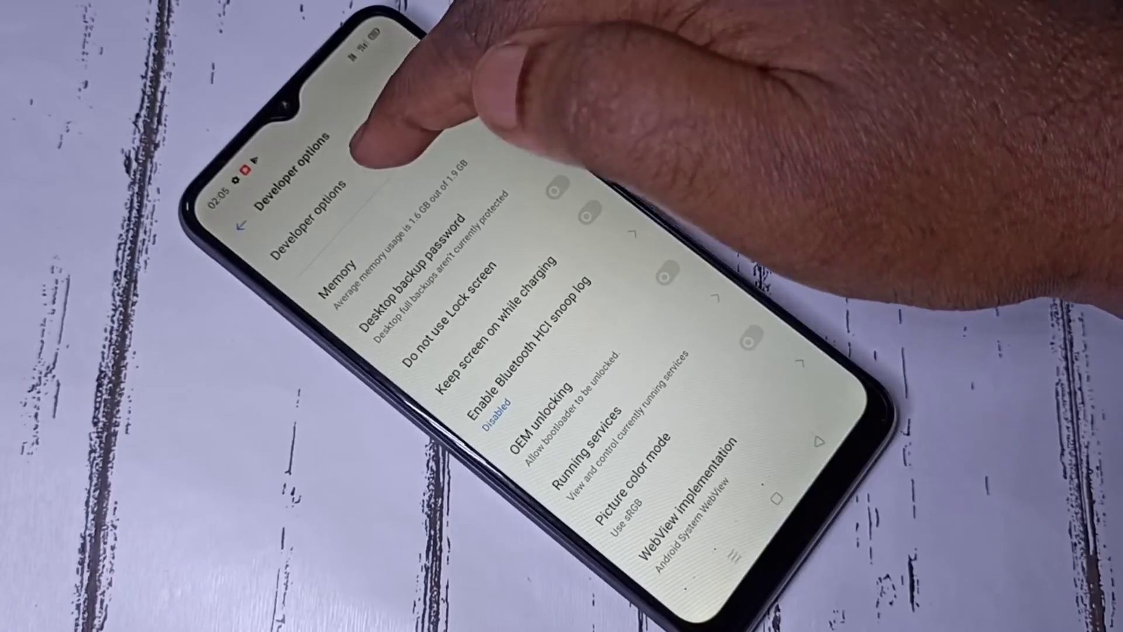
left_click(428, 90)
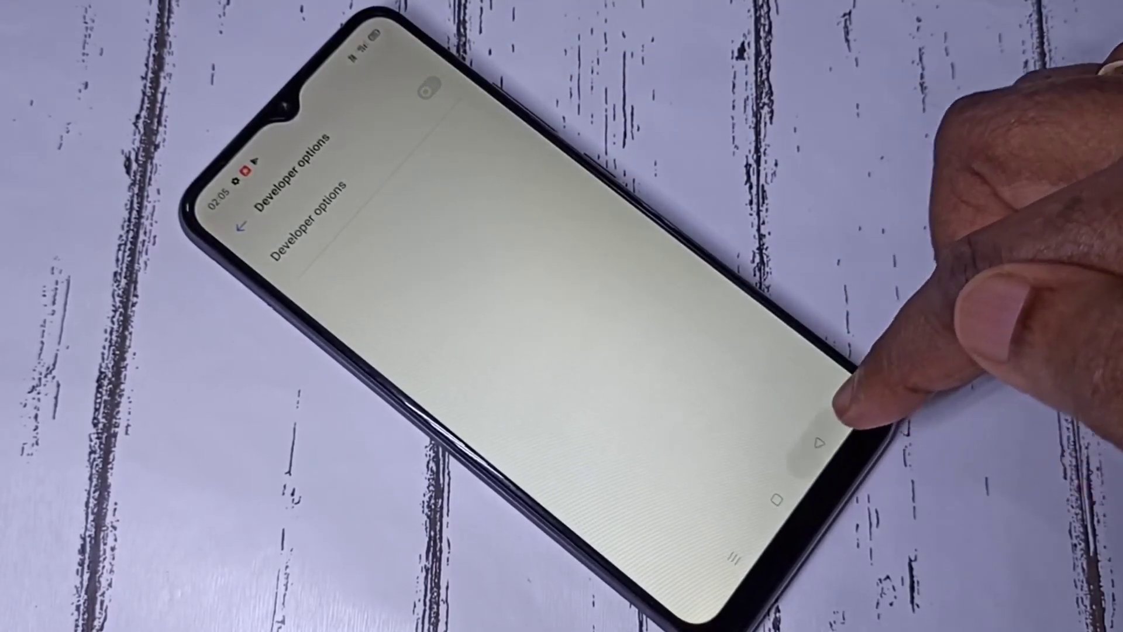
Back out to the main Settings list, then swipe Settings away in Recents
left_click(818, 443)
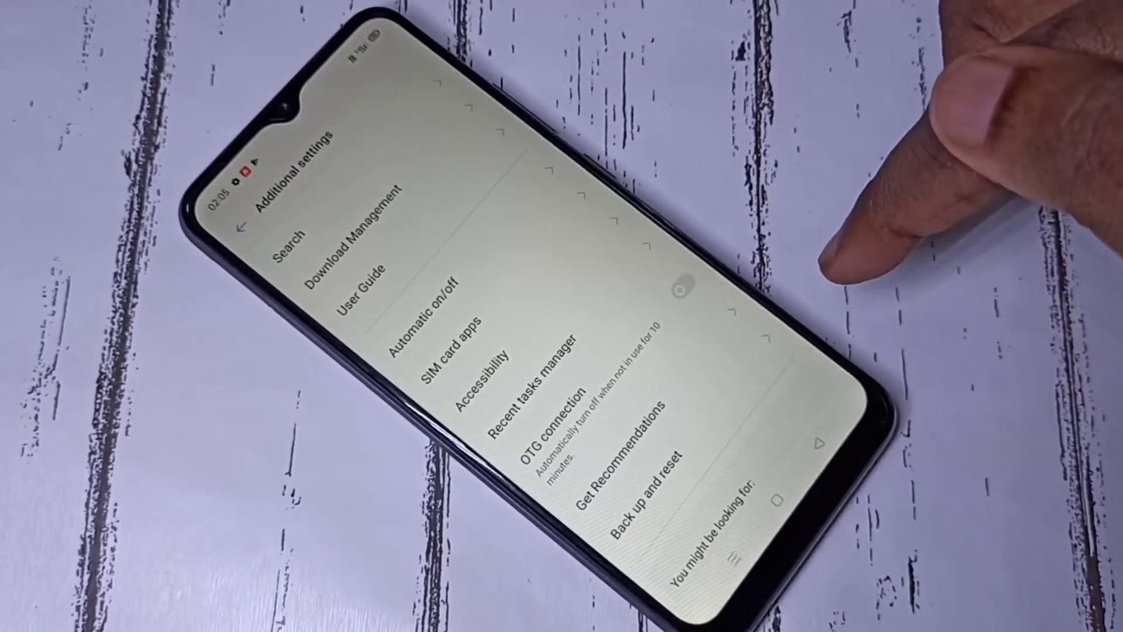
left_click(819, 442)
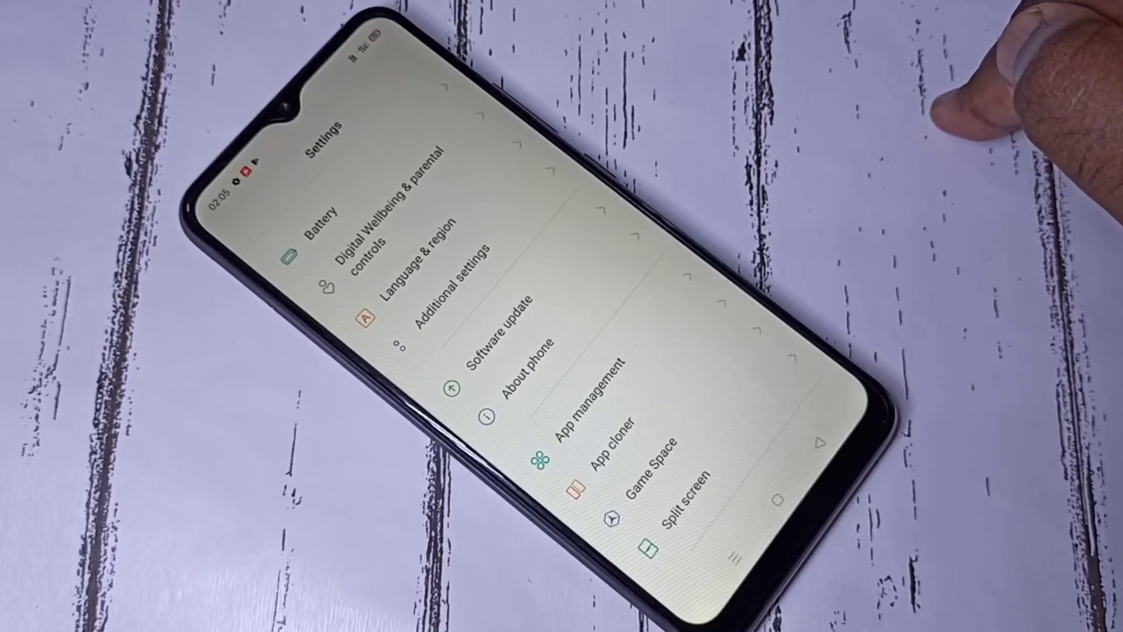
left_click(734, 558)
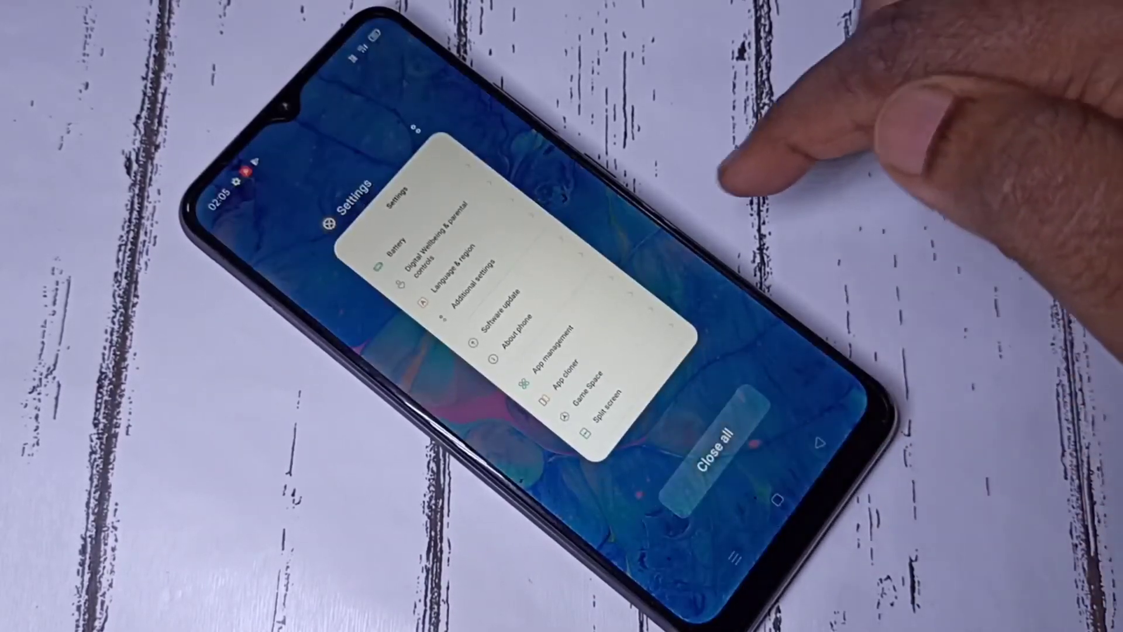
left_click_drag(658, 329, 582, 100)
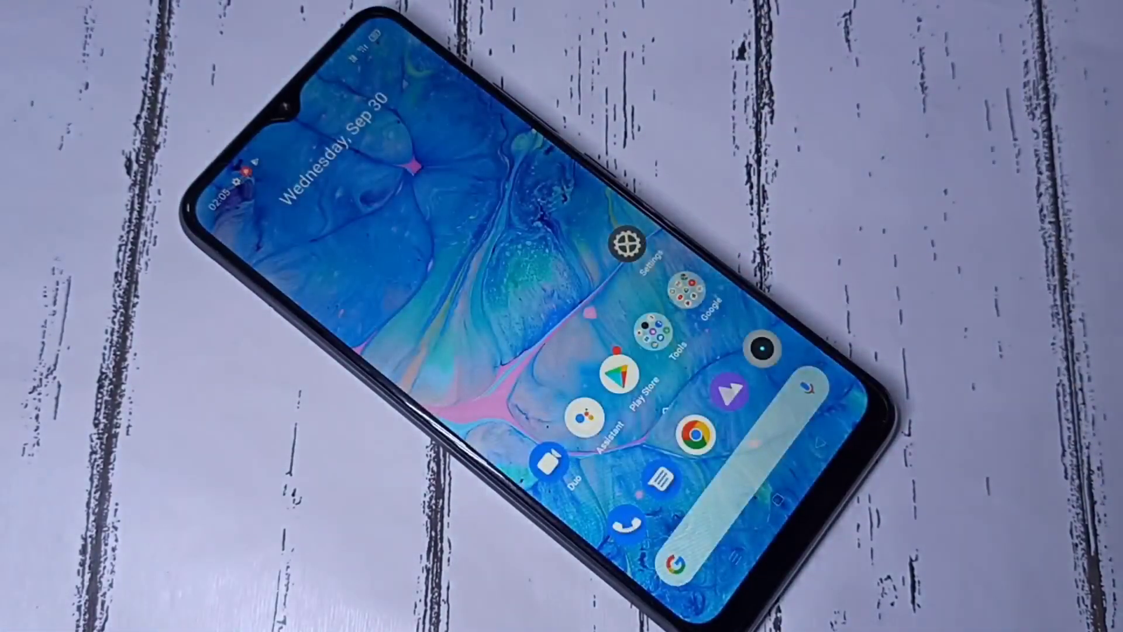